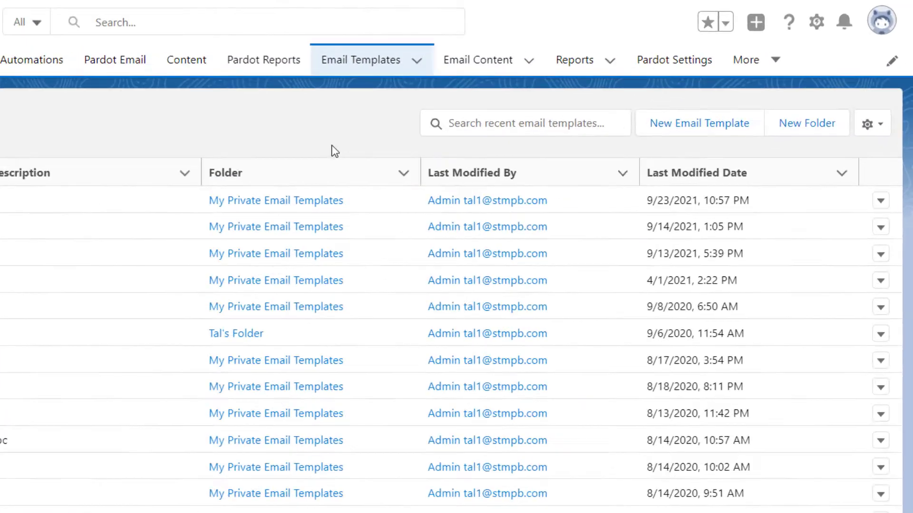
- Open the row action menu for the newest template in the Email Templates list
click(878, 219)
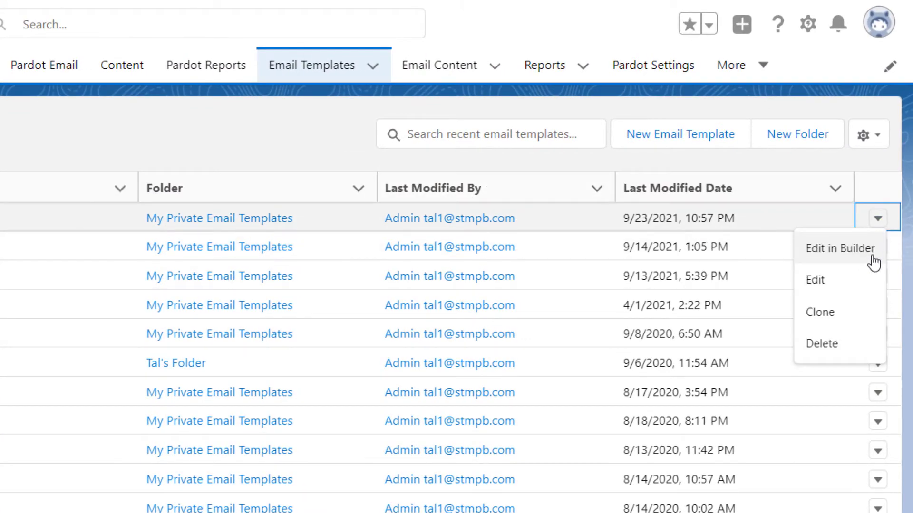
- Open Annual Conference in the builder, review its Style settings, and enter preheader 'Join us at our annual conference!'
click(874, 251)
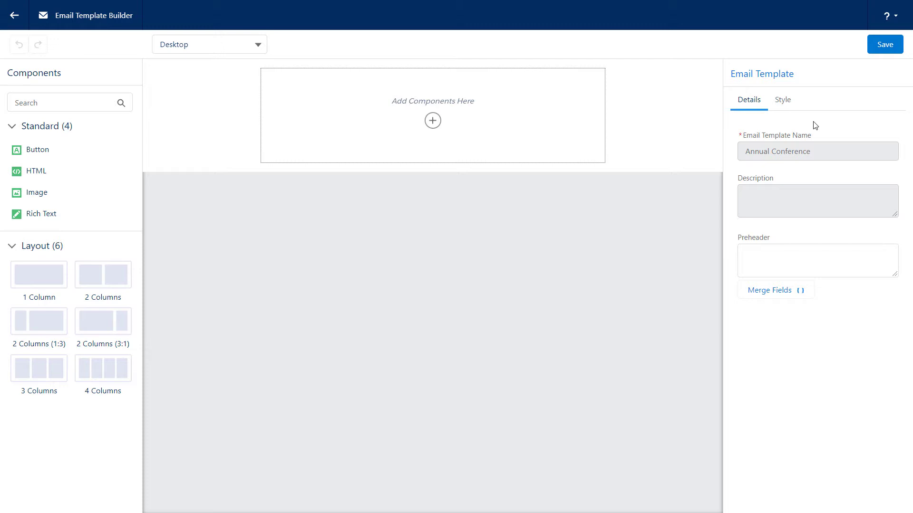
click(784, 100)
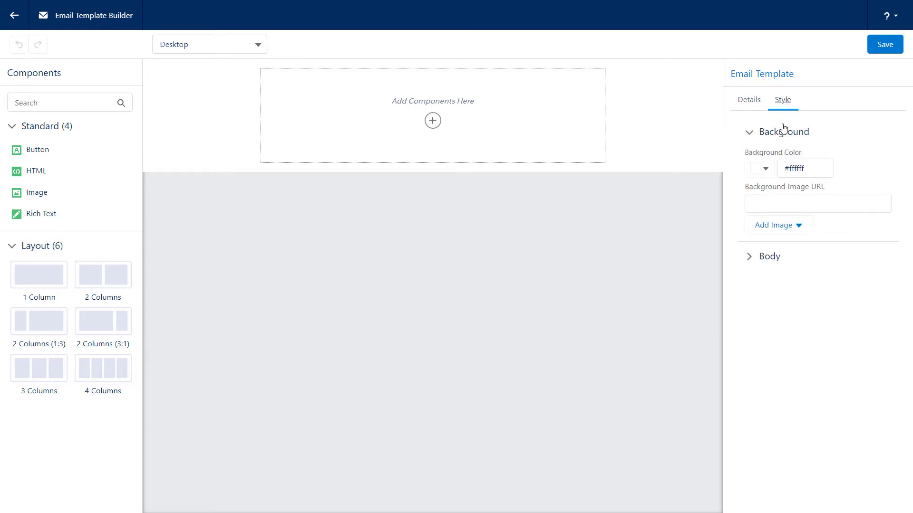
click(770, 257)
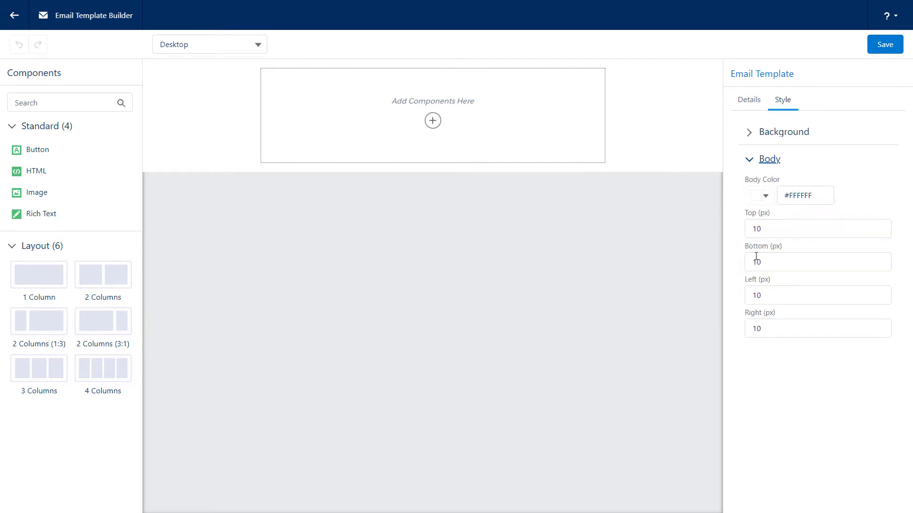
click(749, 132)
click(755, 107)
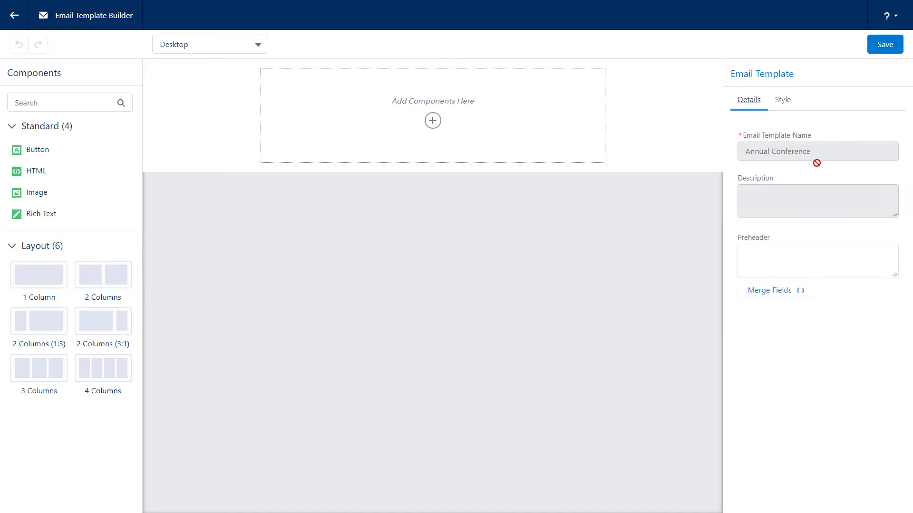
click(862, 265)
text(Join us at our annual conference!)
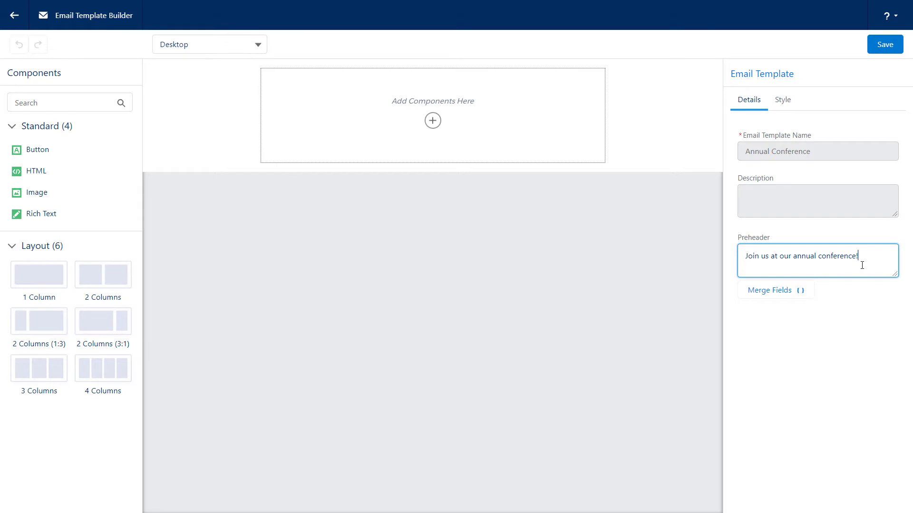
- Set the email background colour to green #79BA9D
click(783, 100)
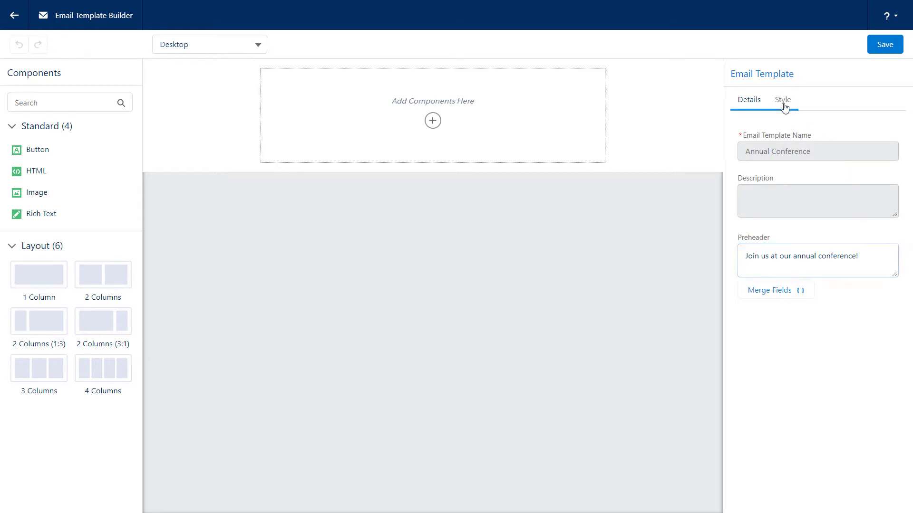
triple_click(815, 169)
text(#7)
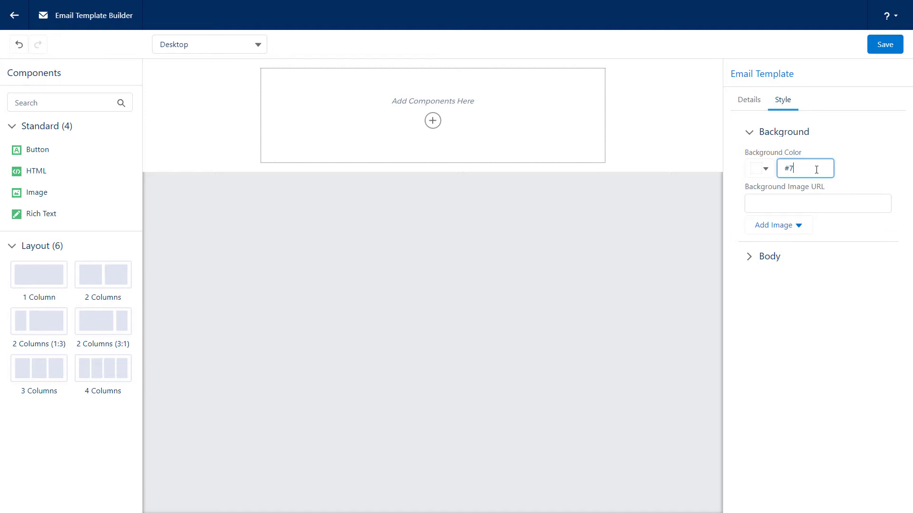
text(9BA9D)
click(840, 169)
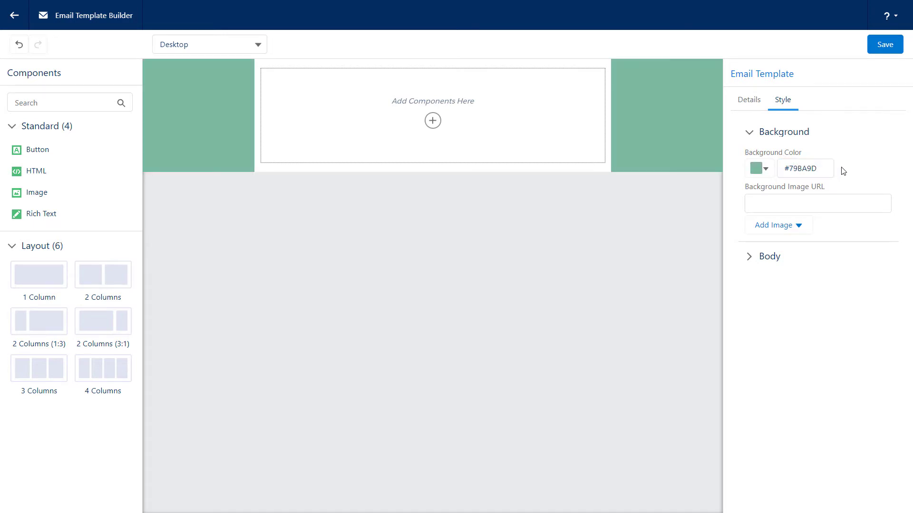
- Lay the abstract-background image from Salesforce CMS over the email background
click(797, 225)
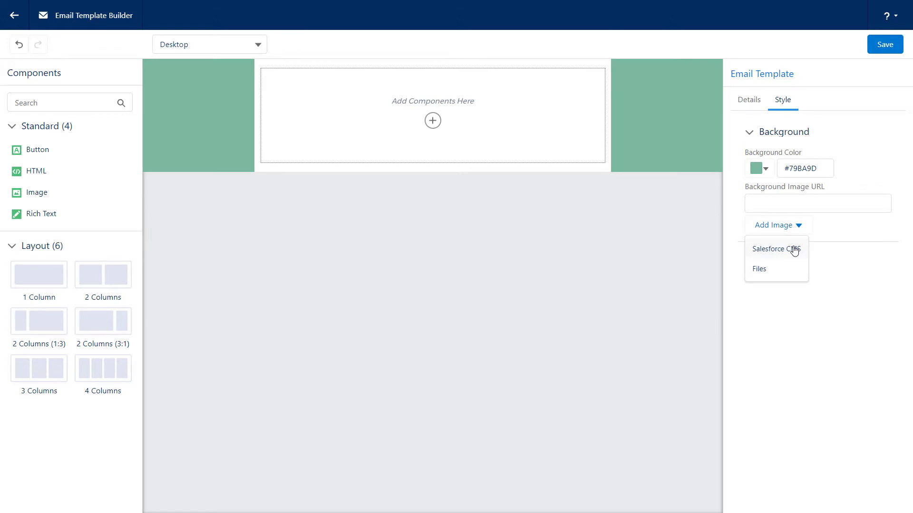
click(793, 250)
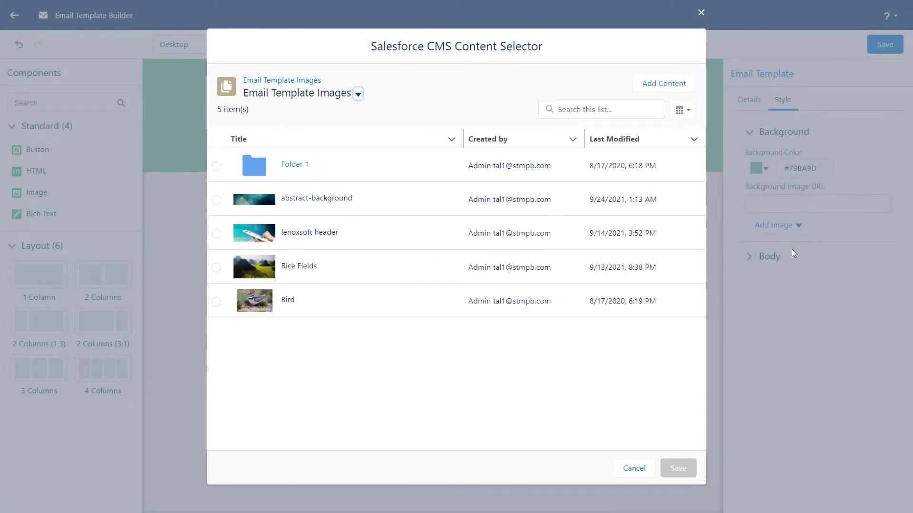
click(216, 200)
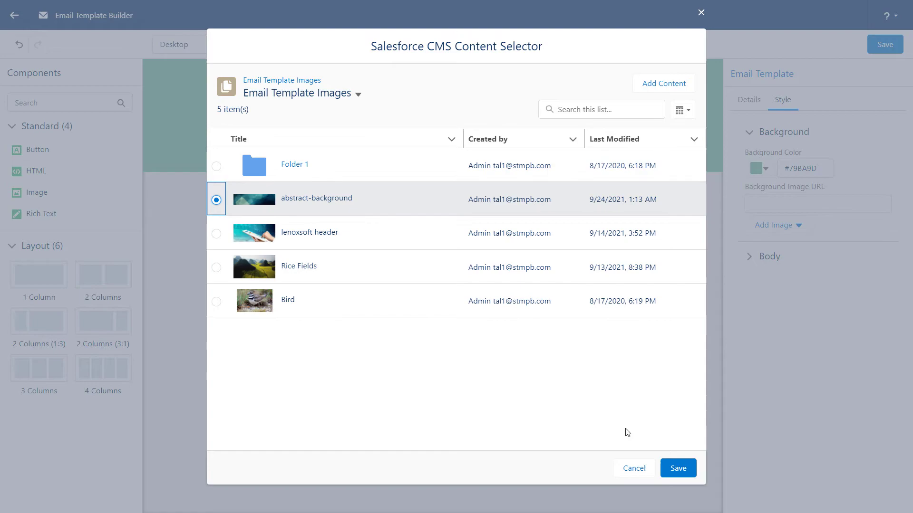
click(676, 468)
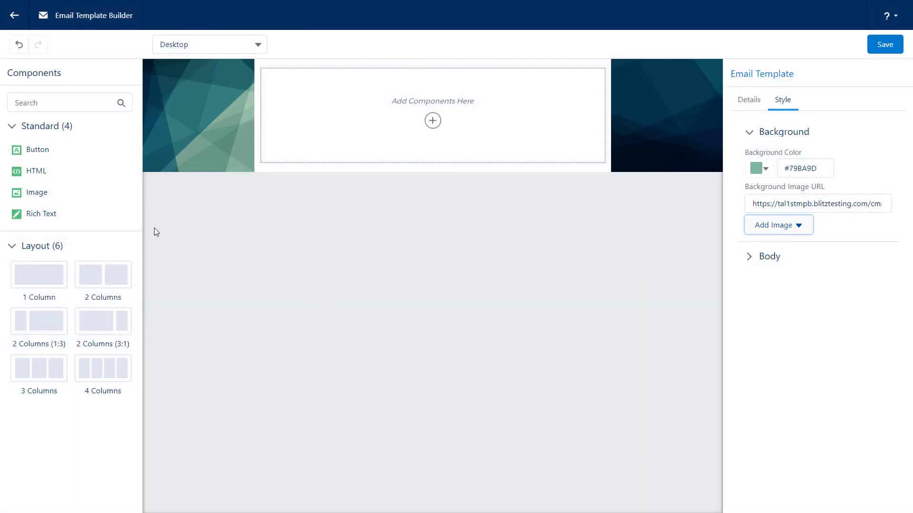
- Place an Image component at the top and fill it with the lenoxsoft header from Salesforce CMS
mouse_move(36, 193)
mouse_down()
mouse_move(114, 187)
mouse_move(421, 112)
mouse_up()
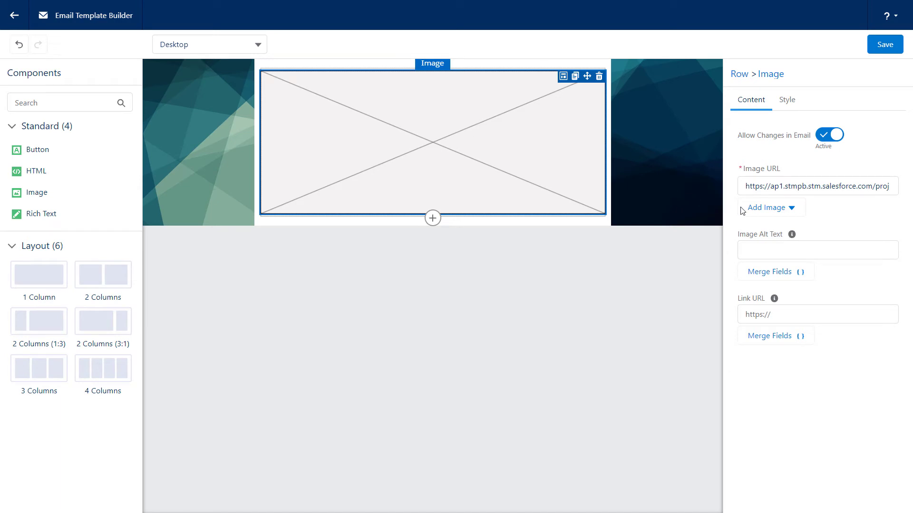
click(786, 209)
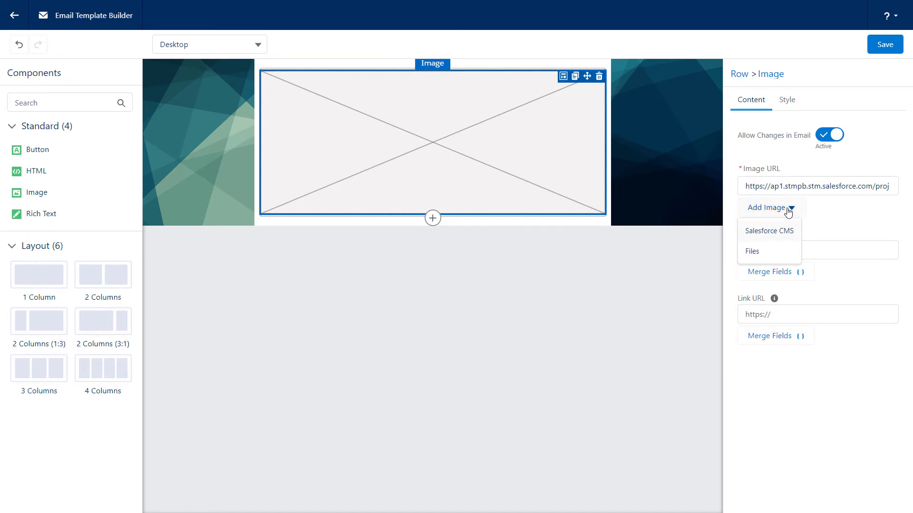
click(781, 230)
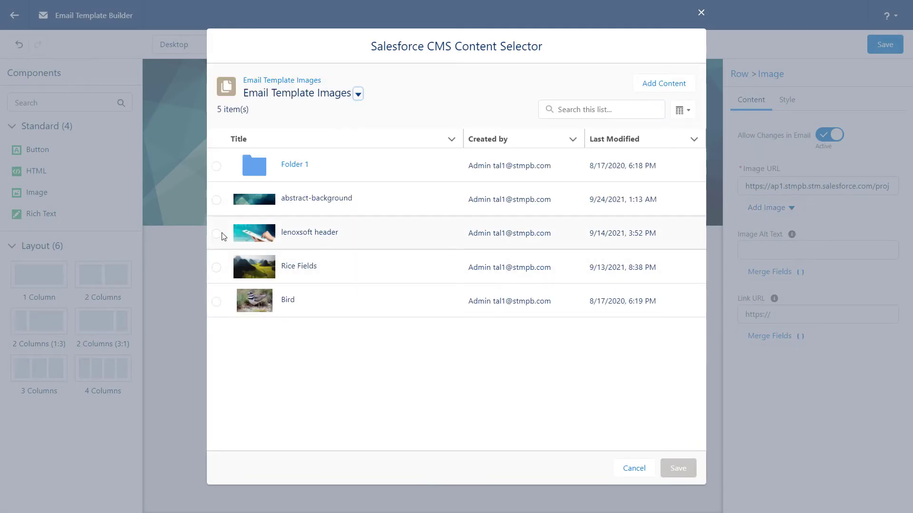
click(217, 235)
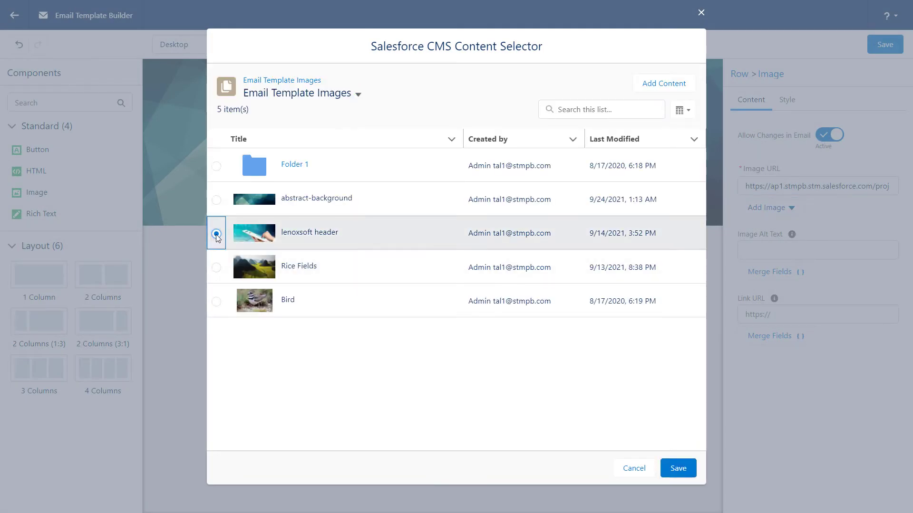
click(677, 469)
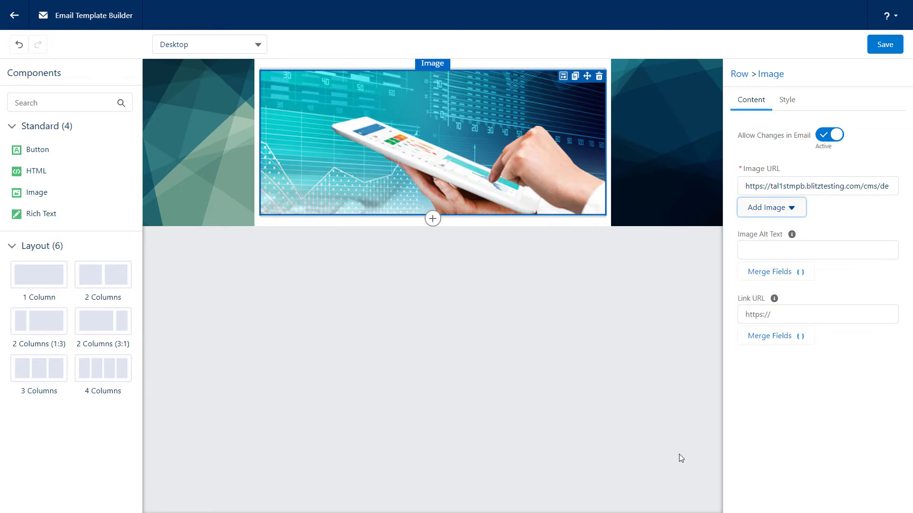
click(845, 250)
text(Lenoxsoft)
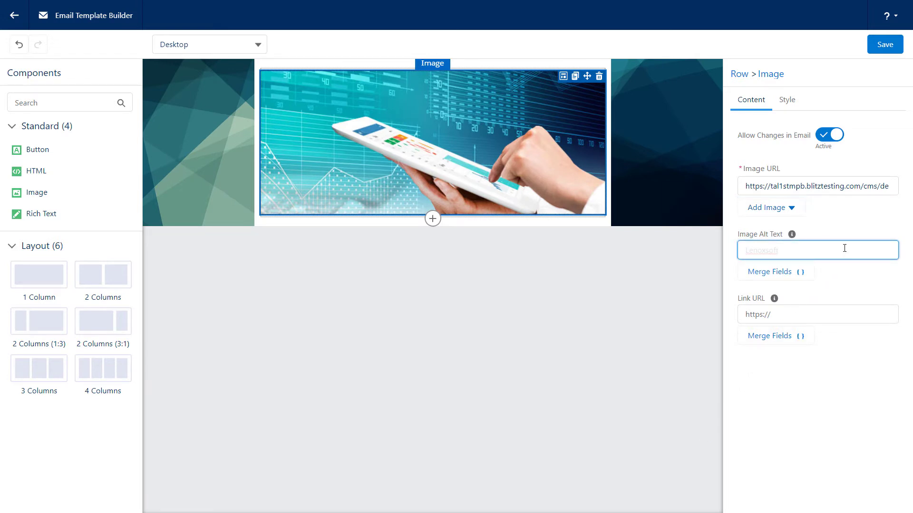
click(867, 313)
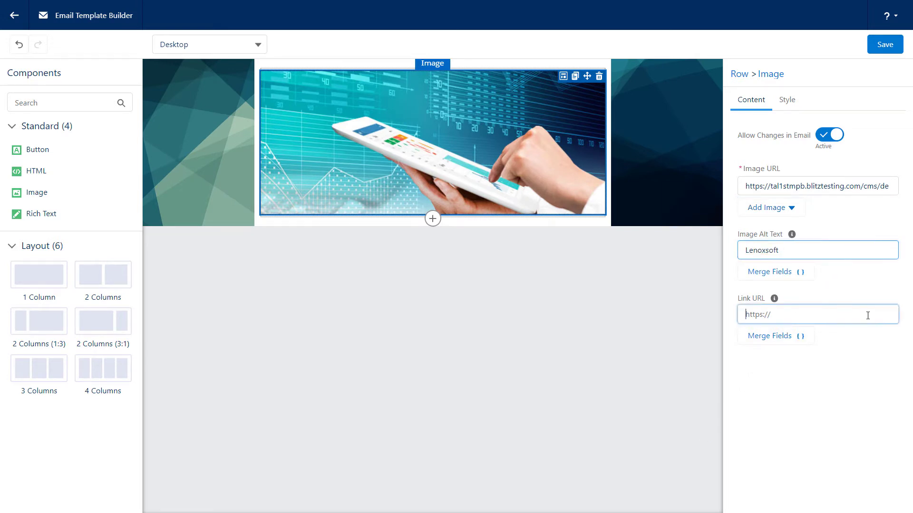
text(https://www.lenoxsoft.com)
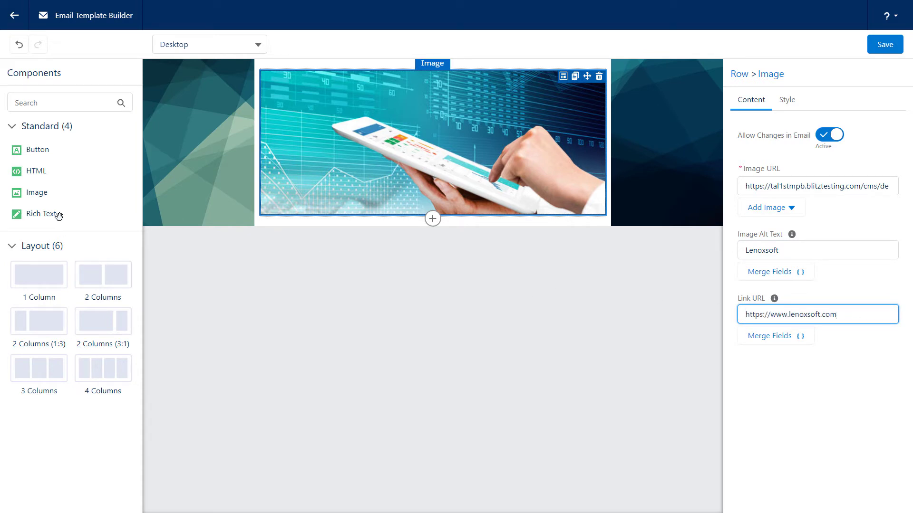
mouse_move(41, 213)
mouse_down()
mouse_move(342, 223)
mouse_move(112, 240)
mouse_move(51, 214)
mouse_up()
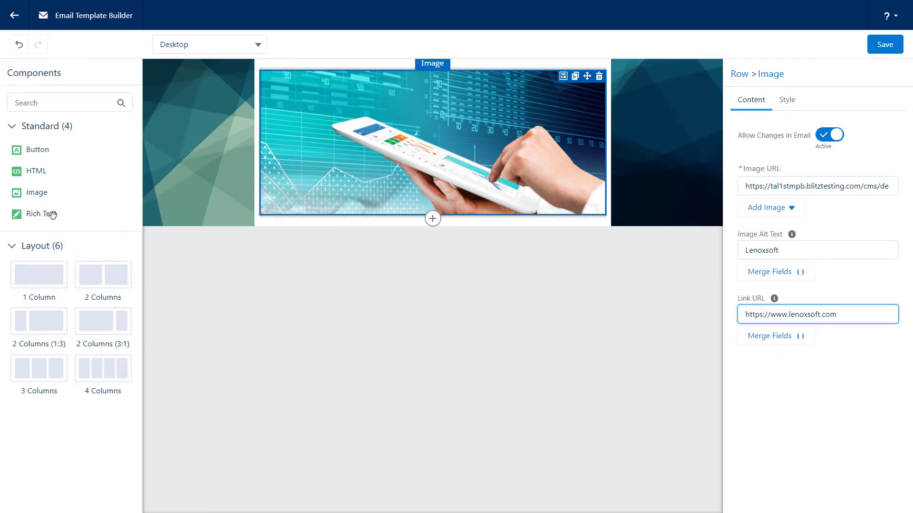
- Add a Rich Text block below the header image and select its placeholder text
click(432, 219)
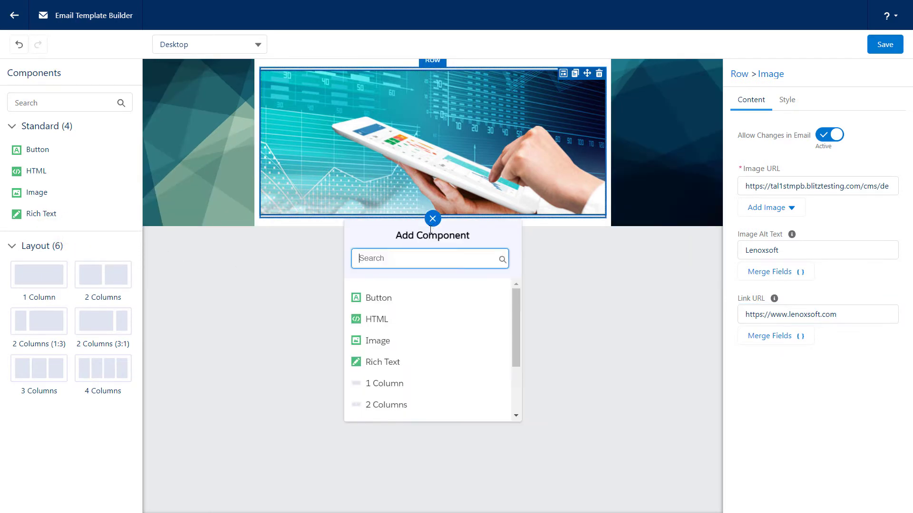
click(428, 362)
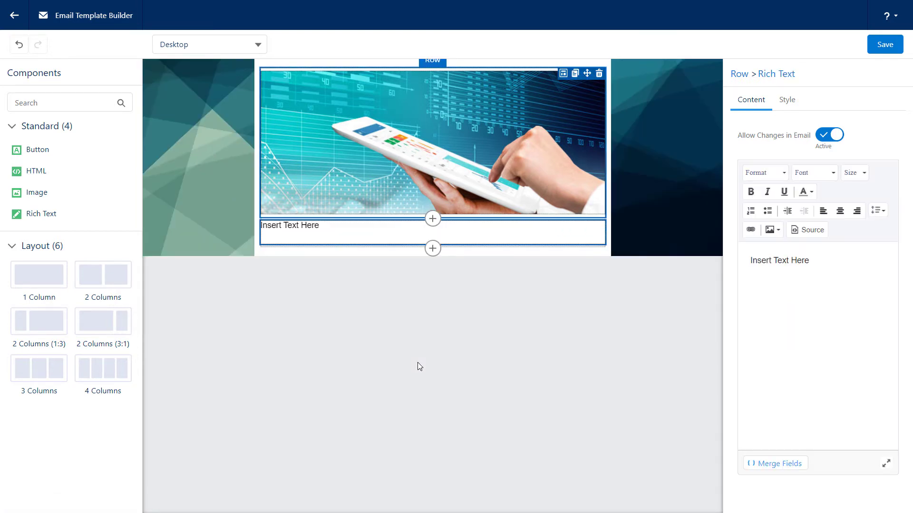
drag(820, 260, 748, 263)
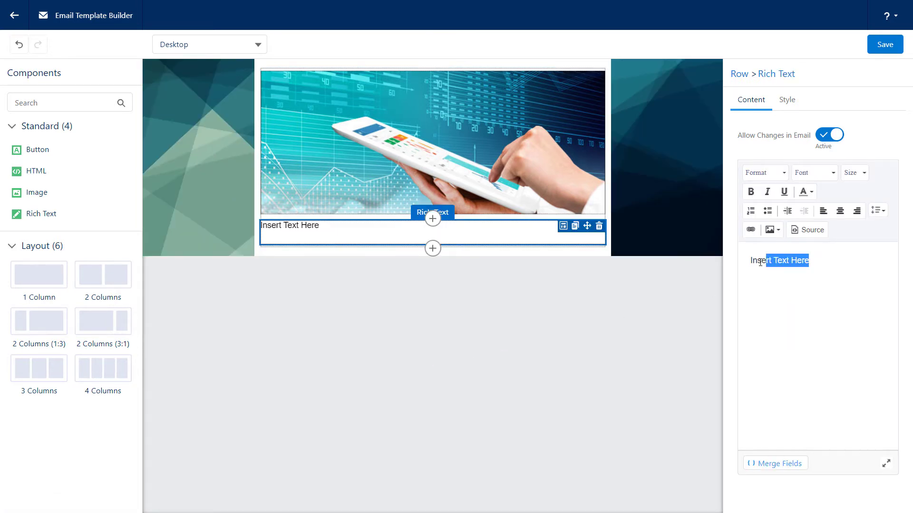
- Insert the {{{Recipient.FirstName}}} merge field into the text block
click(771, 464)
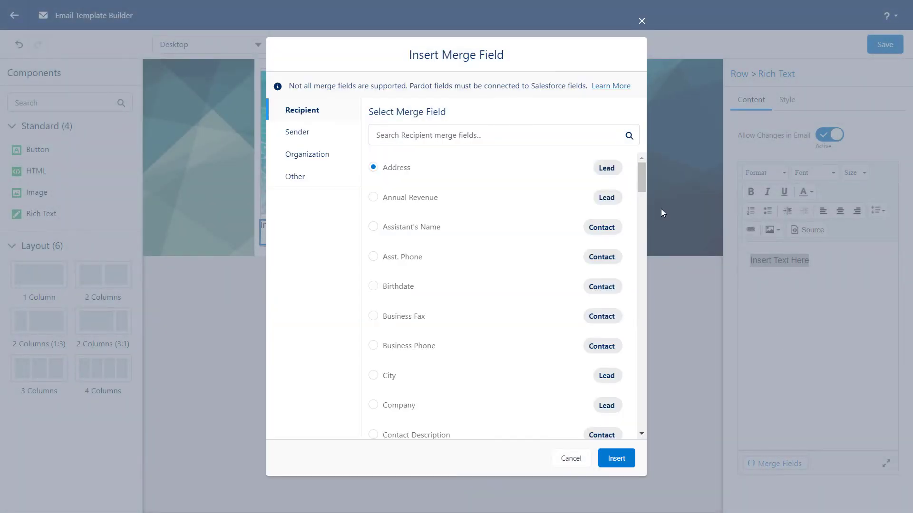
drag(642, 188, 650, 246)
click(374, 264)
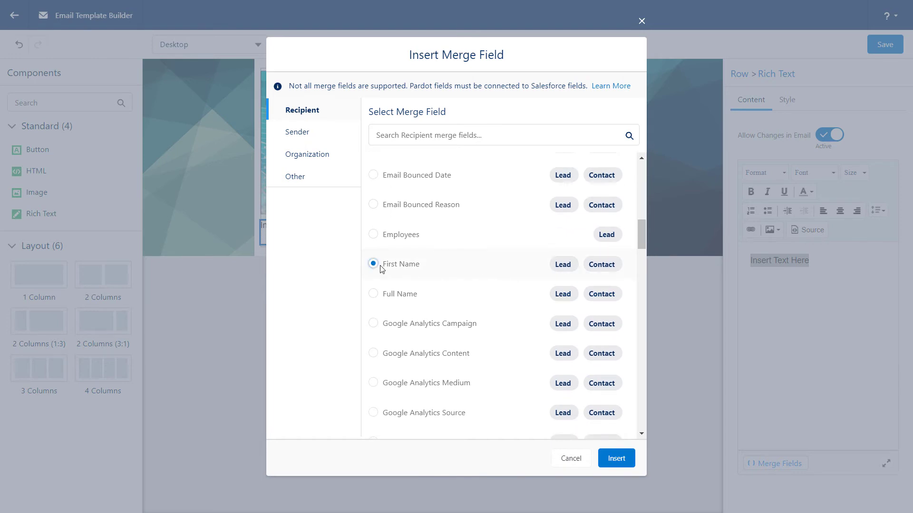
click(615, 459)
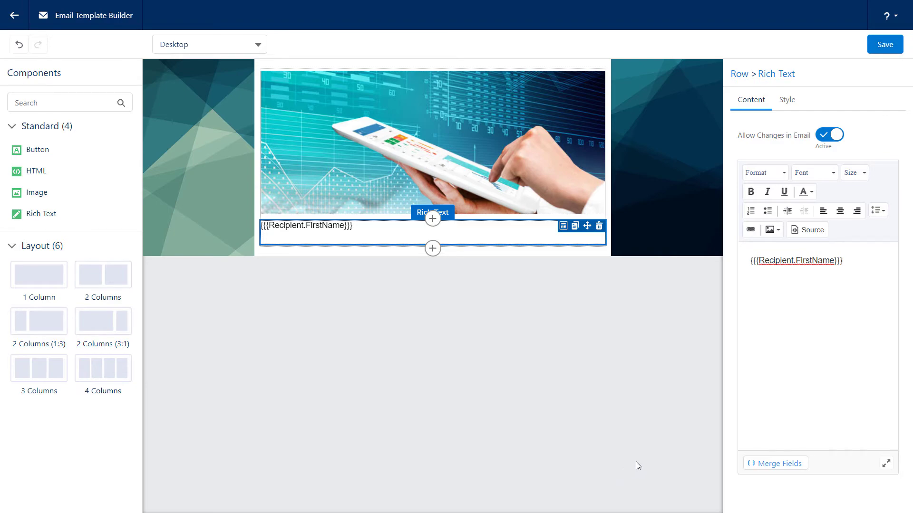
- In the expanded editor, make the greeting '…, please join us for our annual conference!' 18 pt
click(886, 463)
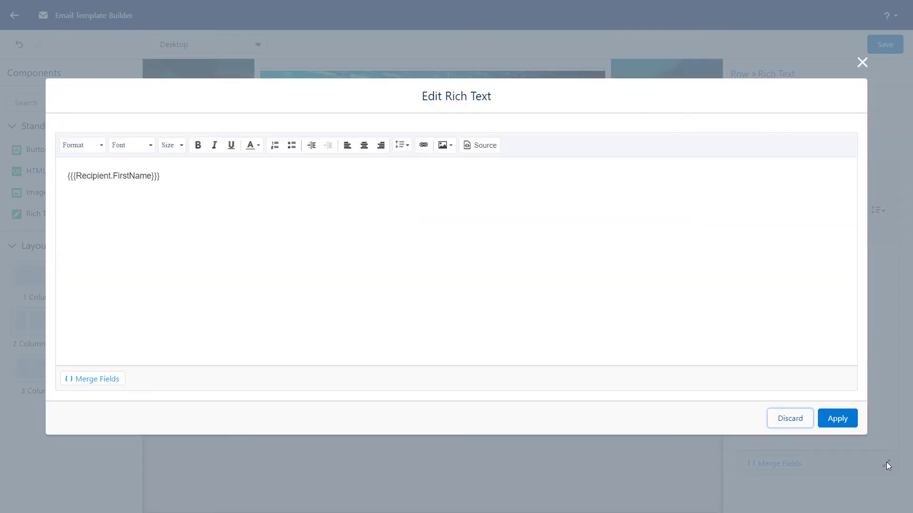
text(, please join us for our annual conference!)
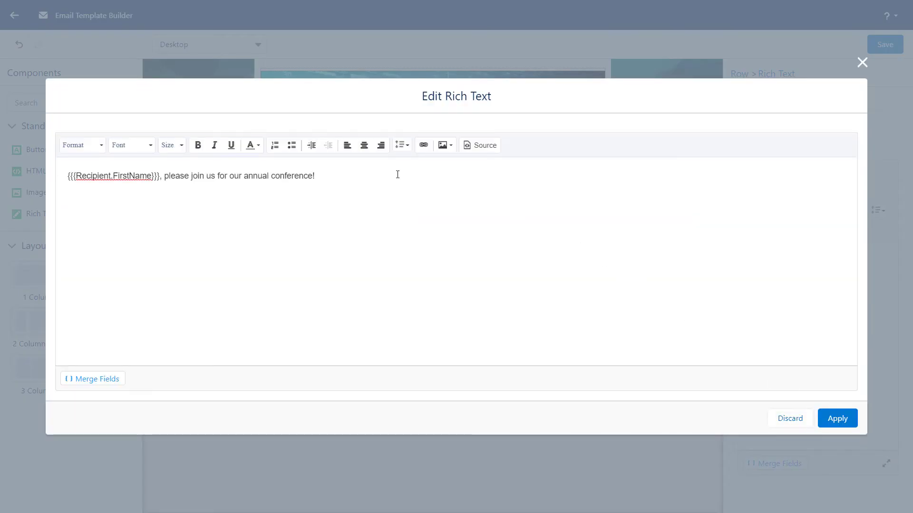
drag(315, 176, 66, 169)
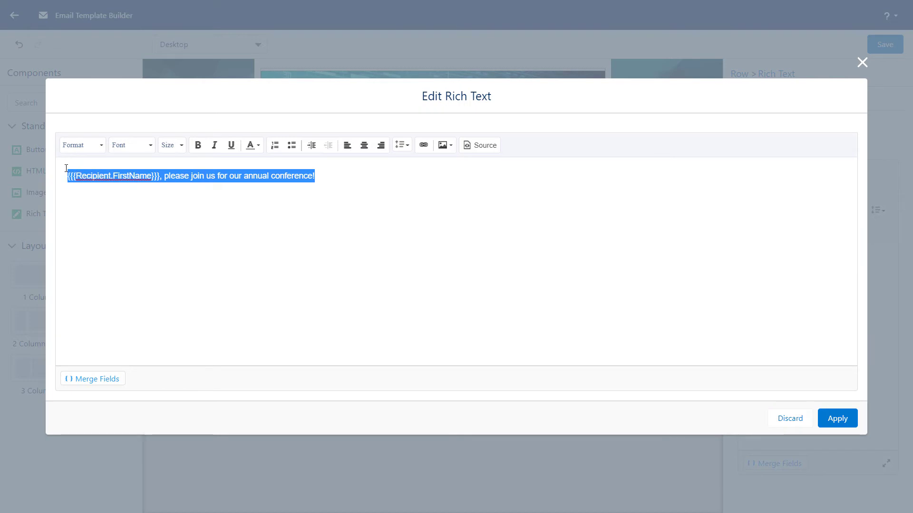
click(171, 145)
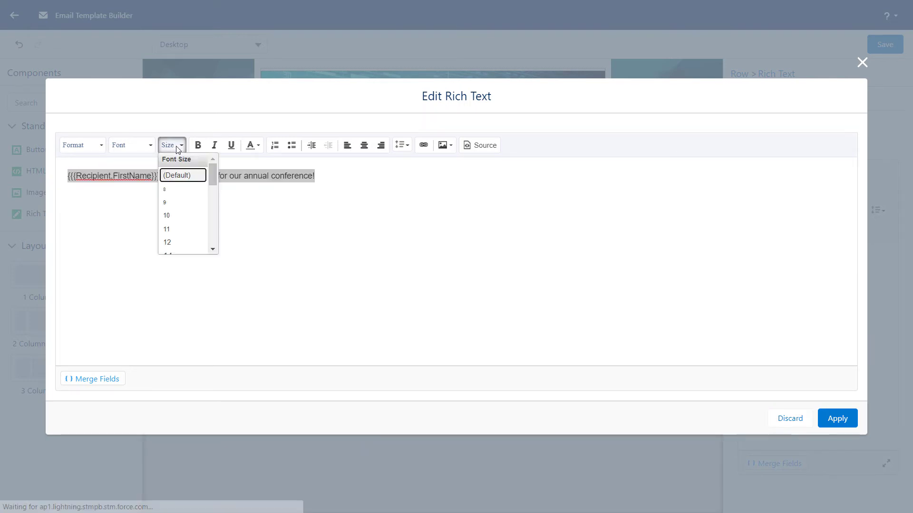
scroll(202, 207, down, 2)
click(193, 229)
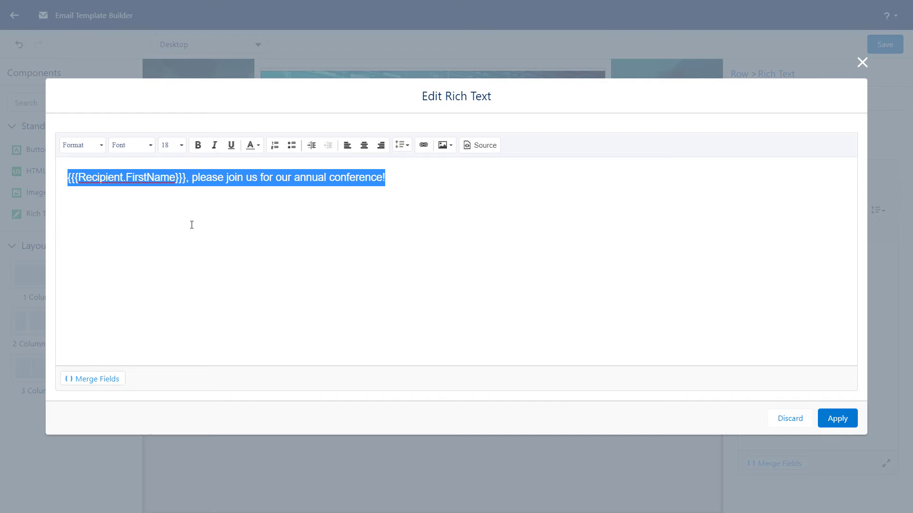
- Colour the greeting #79BA9D green, make it bold, and apply the edit
click(258, 146)
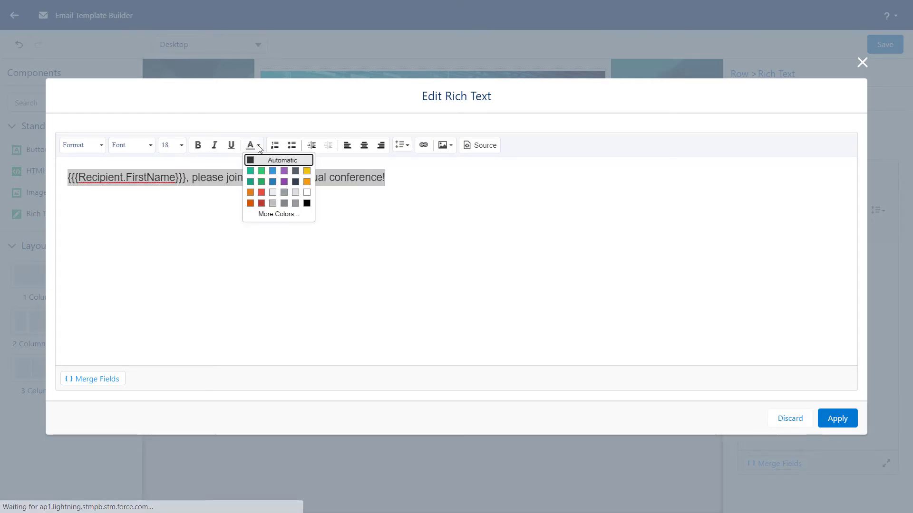
click(276, 214)
click(539, 279)
text(#79BA9D)
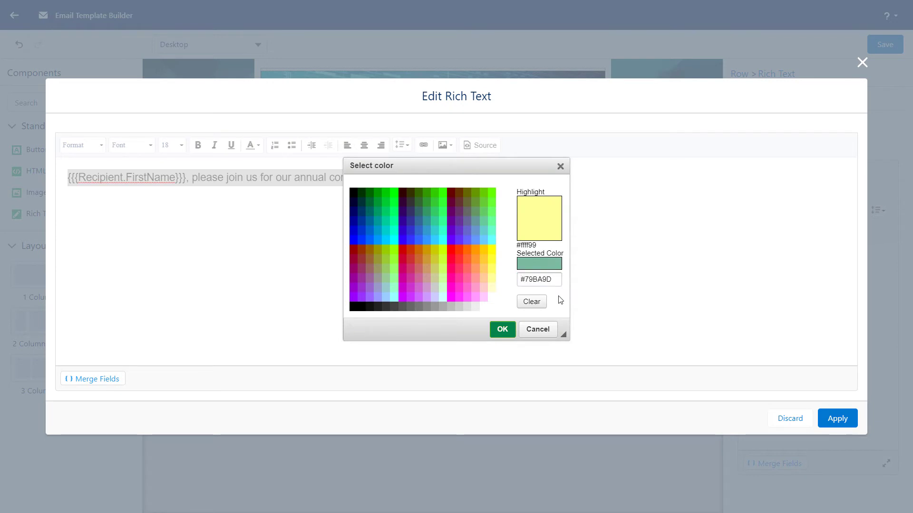
click(502, 329)
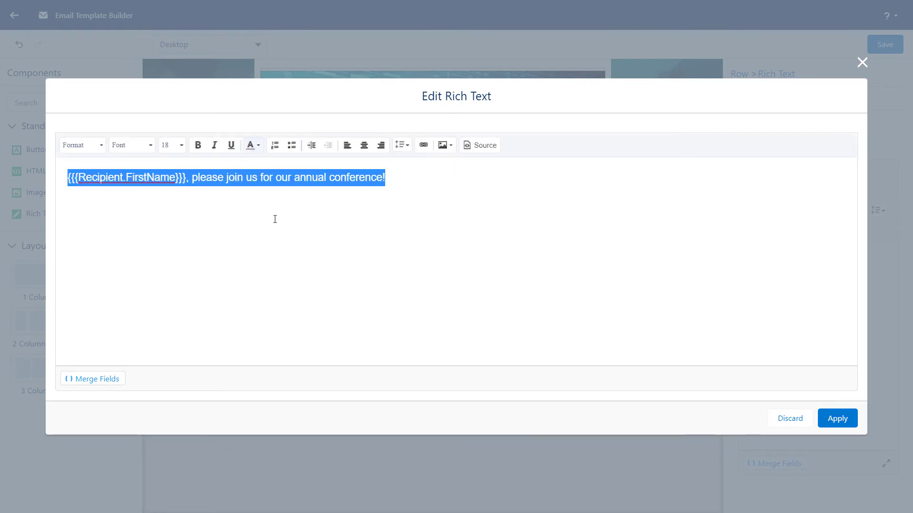
click(198, 148)
click(192, 221)
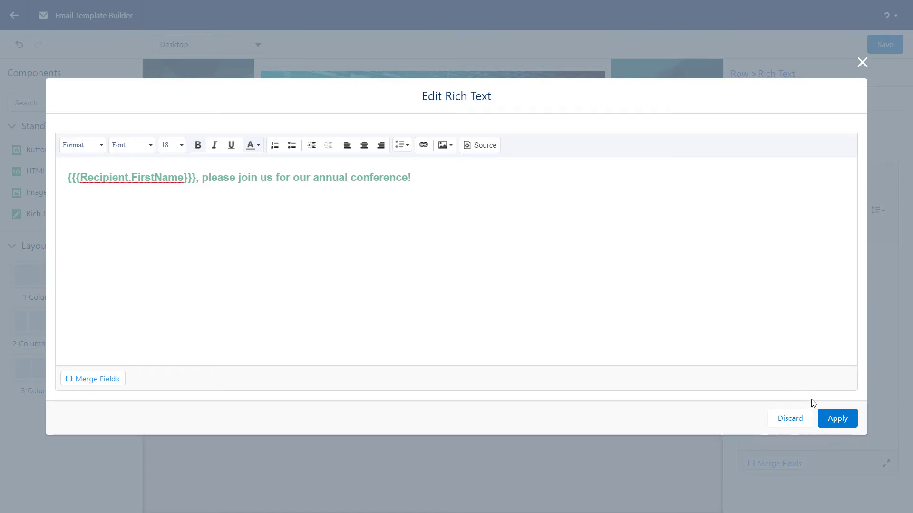
click(838, 419)
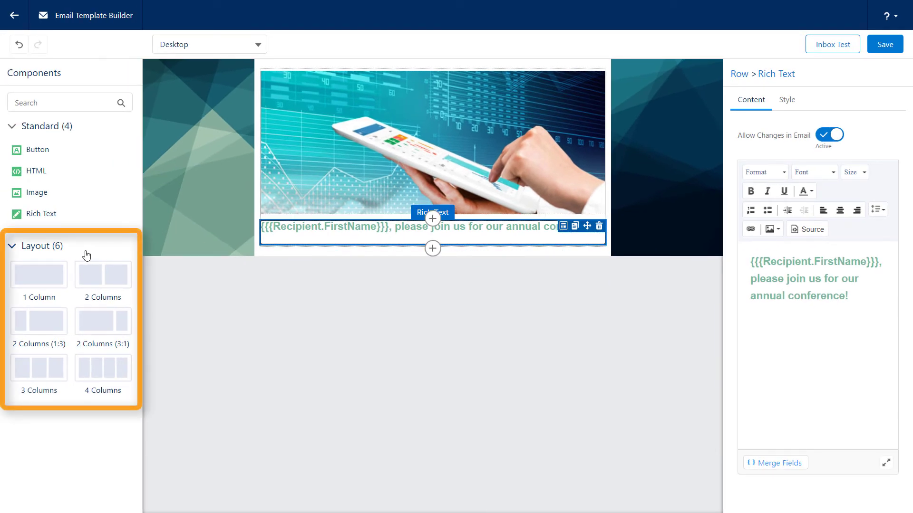
- Add a 1 Column row below the greeting, trying three distributed columns before undoing back to one
drag(43, 275, 421, 275)
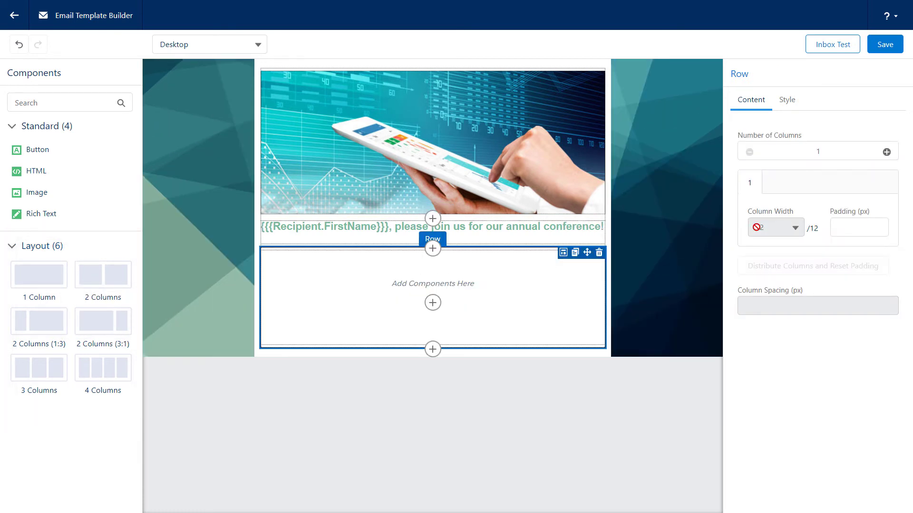
click(886, 152)
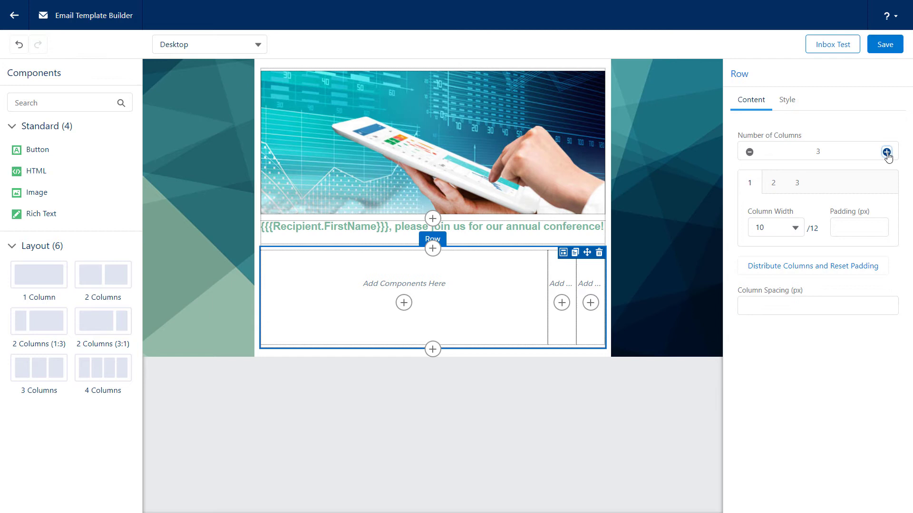
click(881, 271)
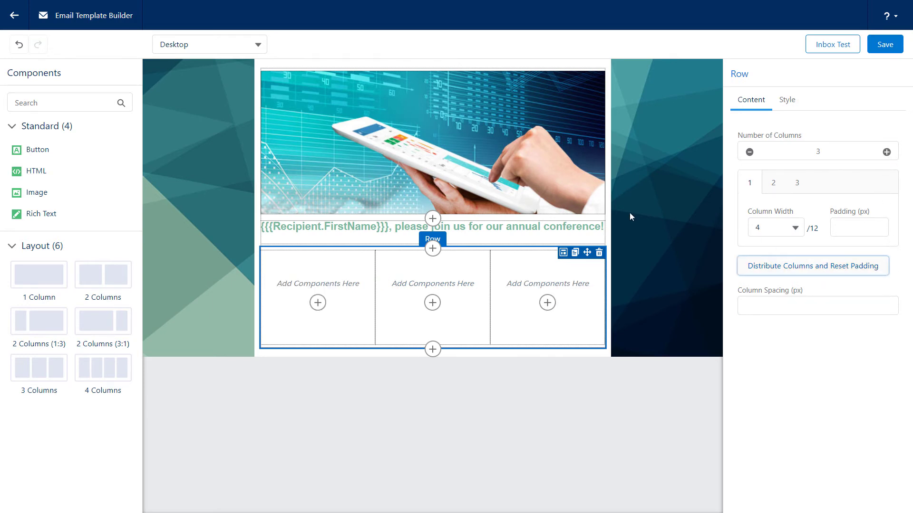
click(19, 44)
click(20, 44)
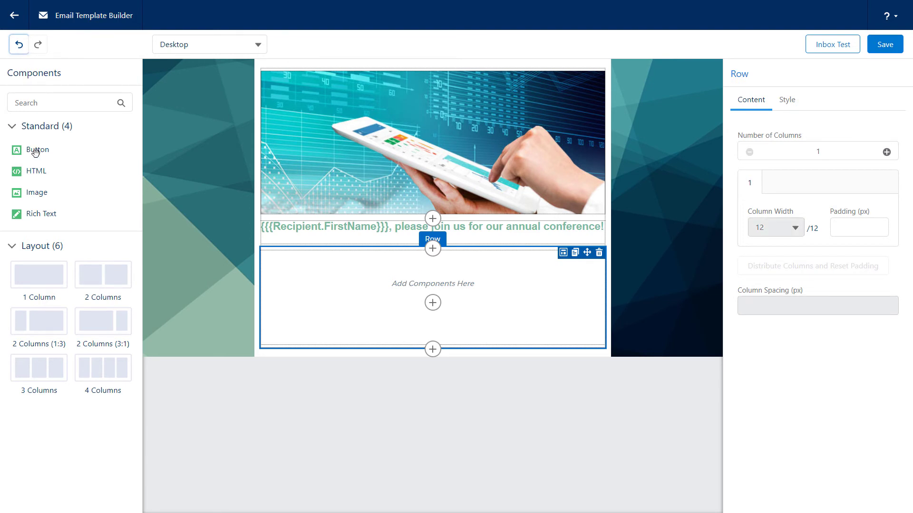
drag(37, 150, 414, 286)
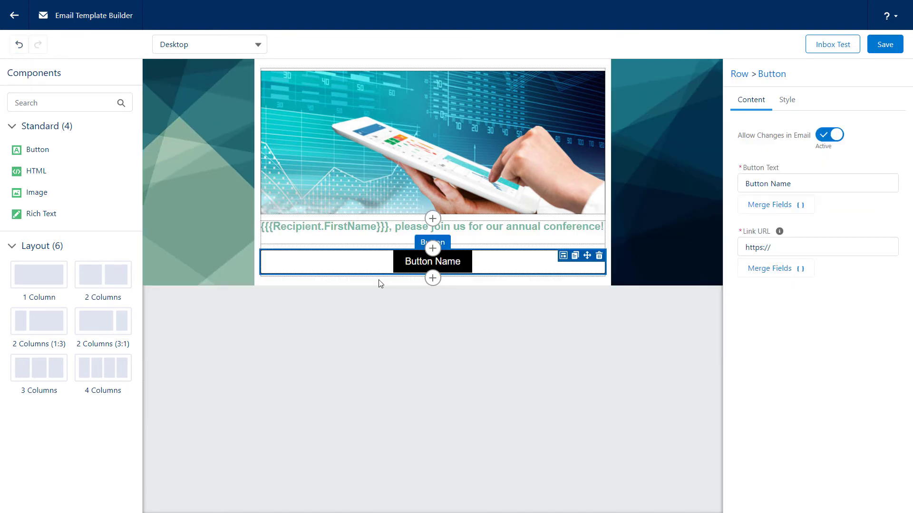
click(814, 184)
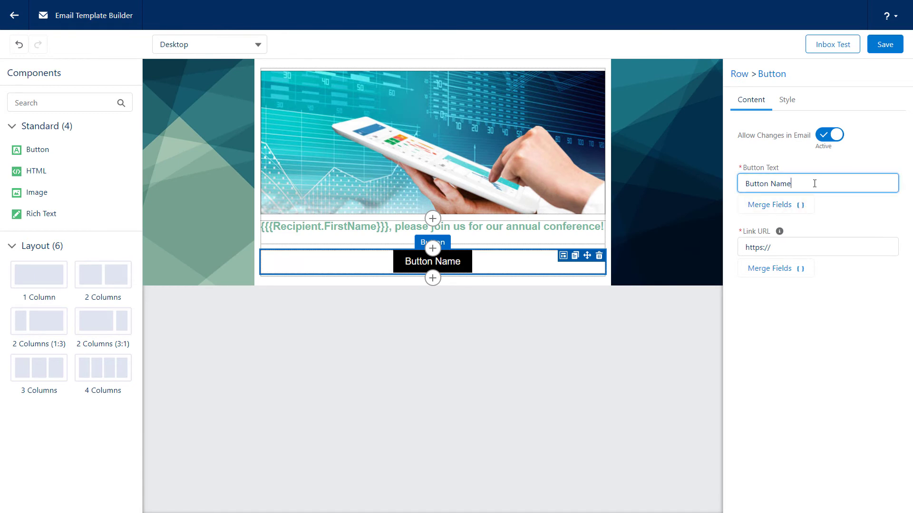
key(ctrl+a)
text(RSVP!)
click(818, 247)
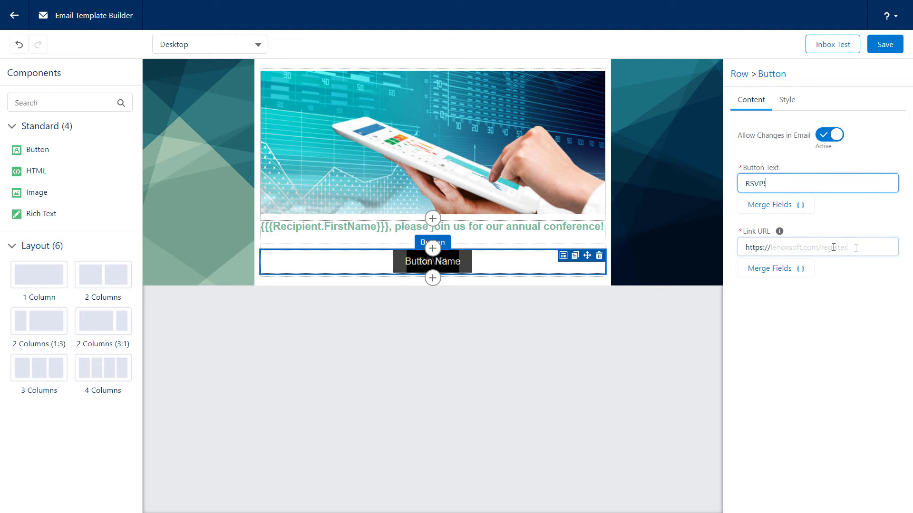
text(lenoxsoft.com/register)
click(856, 269)
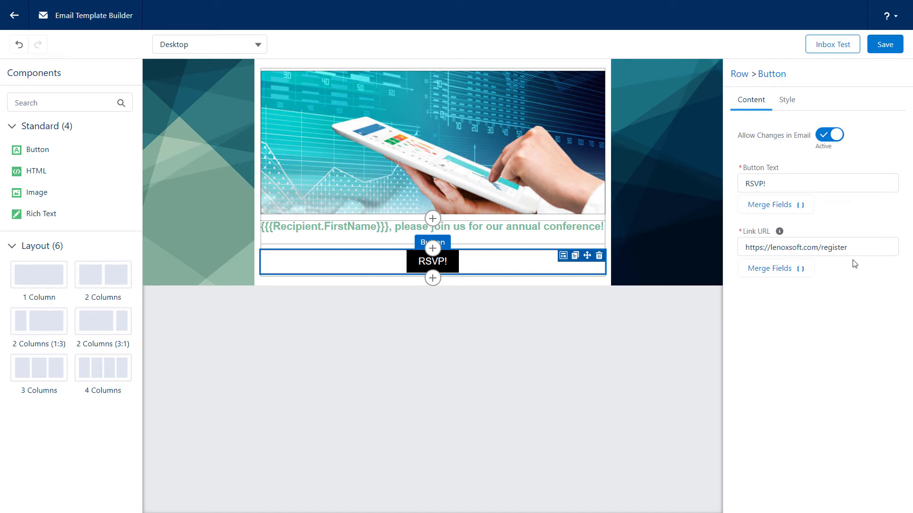
click(742, 77)
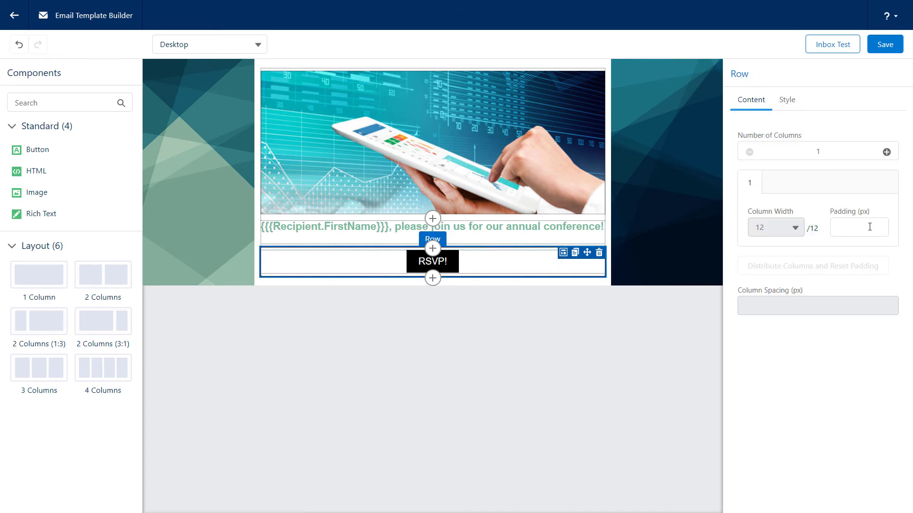
text(10)
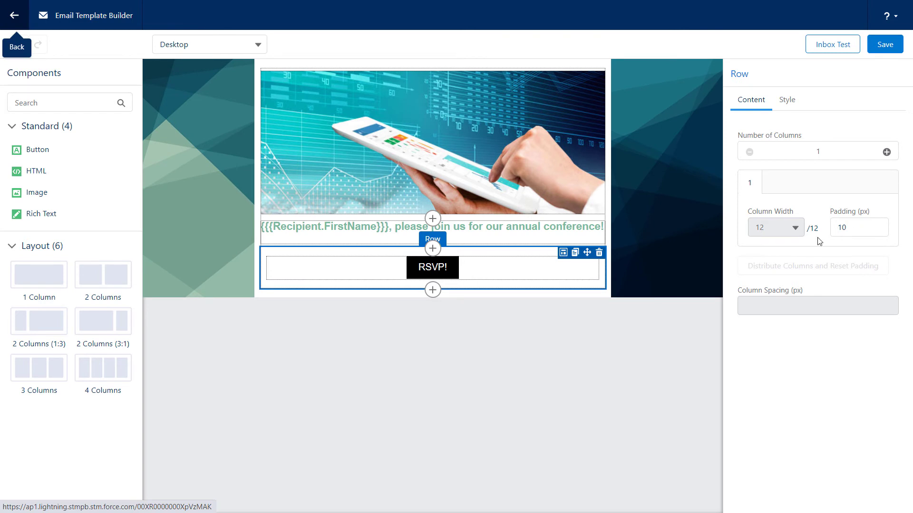
click(449, 267)
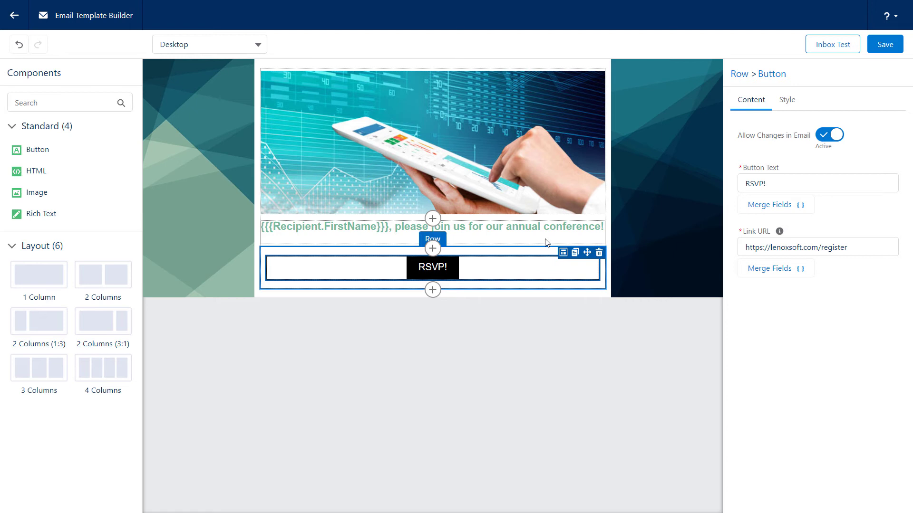
- Set the RSVP! button text to Tahoma, 18px
click(787, 100)
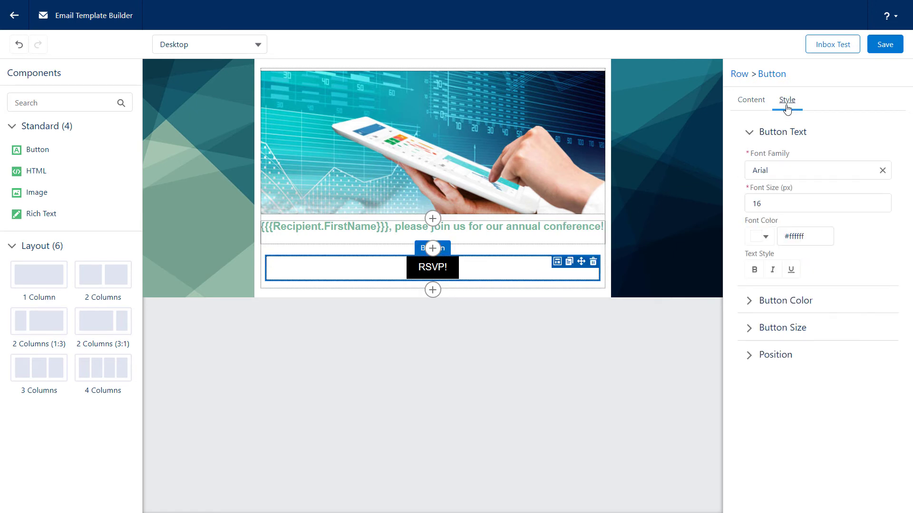
click(829, 170)
scroll(834, 204, down, 3)
scroll(834, 205, down, 5)
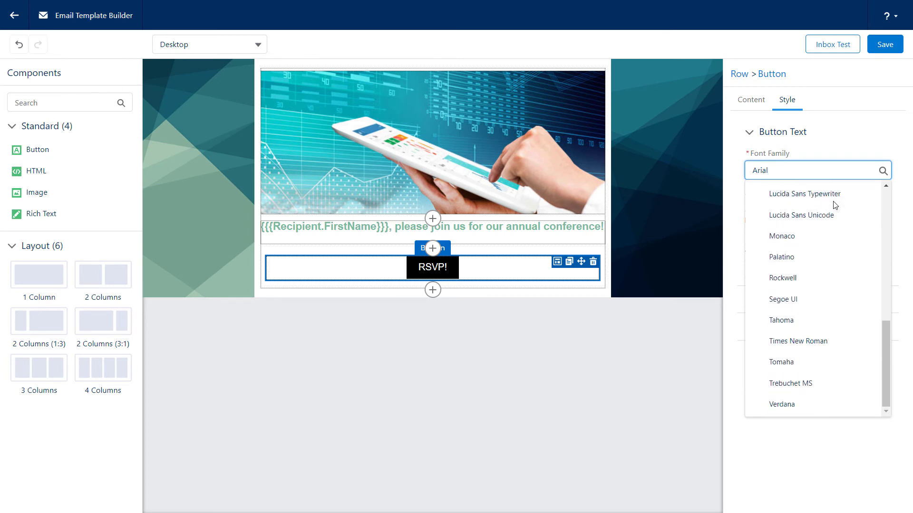
click(811, 320)
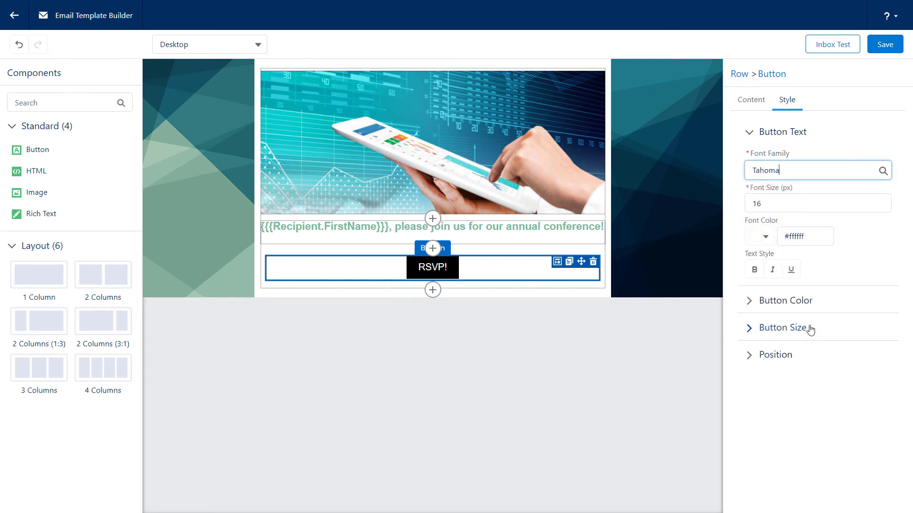
click(820, 204)
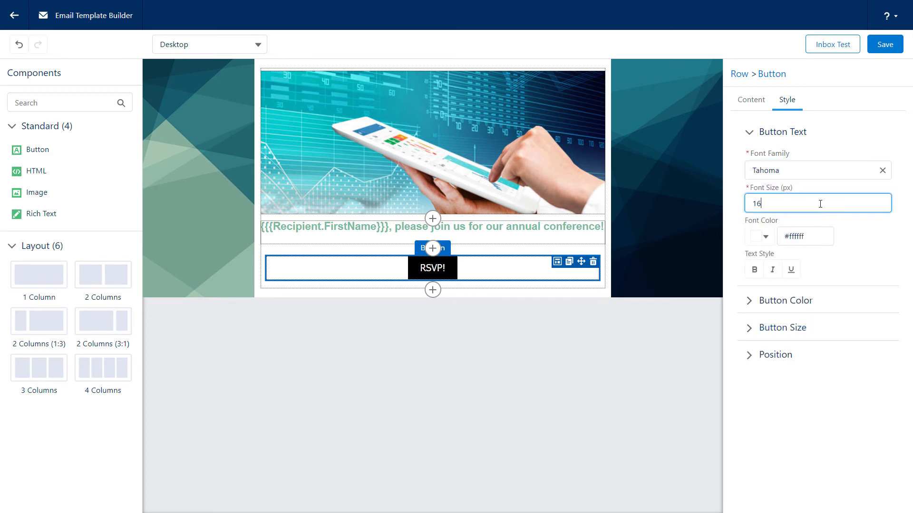
text(18)
click(845, 229)
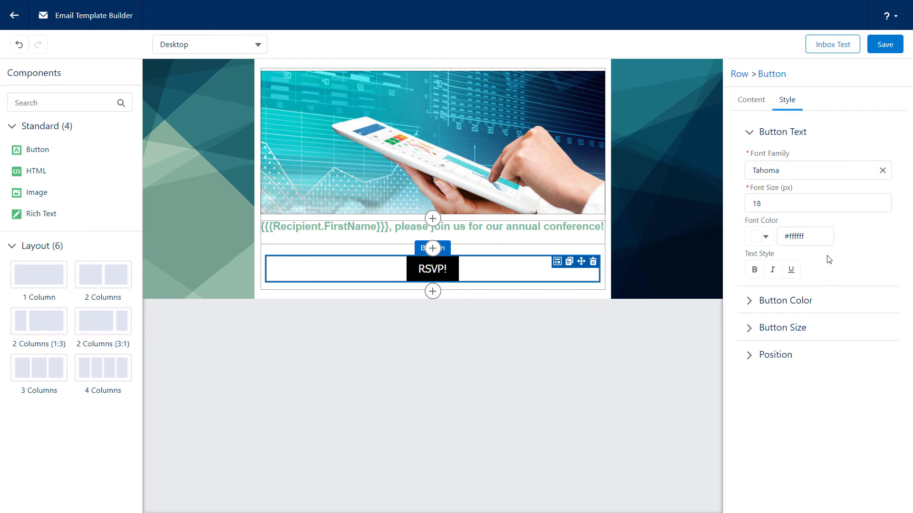
- Make the button green #79BA9D with a corner radius of 10
click(785, 301)
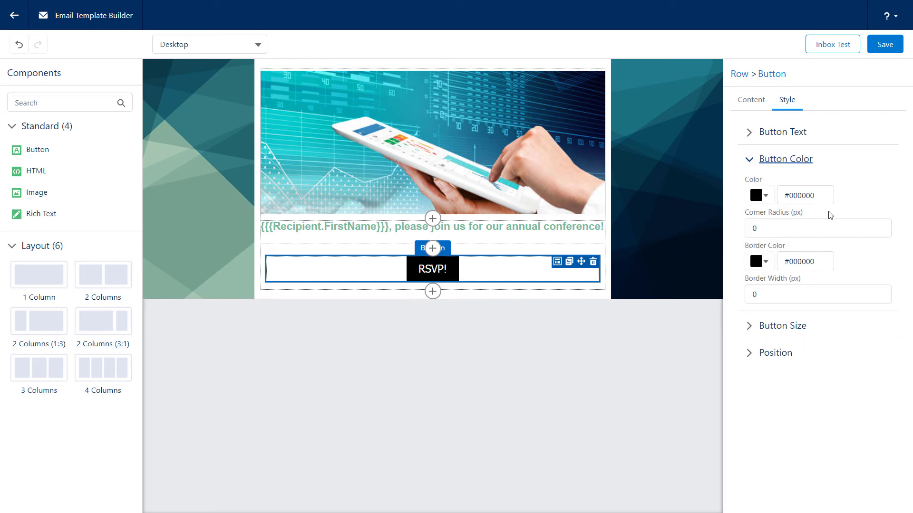
triple_click(806, 195)
text(#79BA9D)
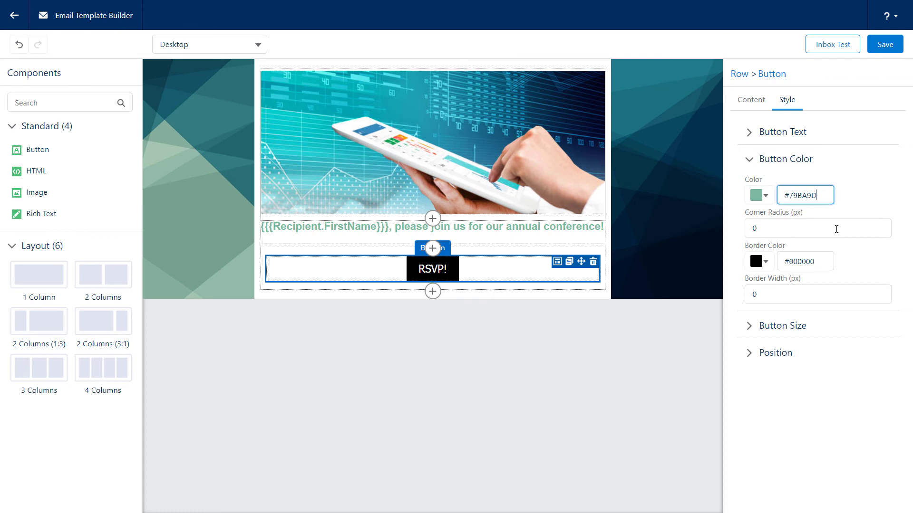
click(836, 229)
text(10)
click(845, 251)
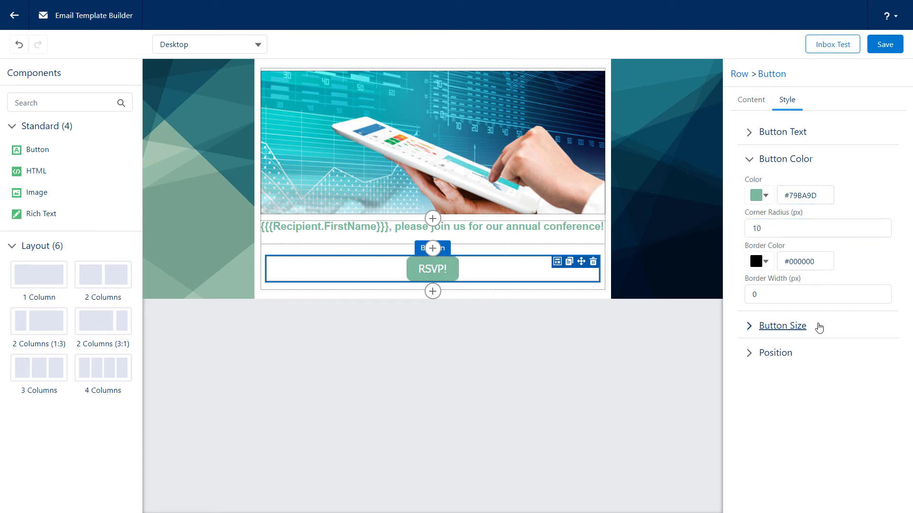
- Give the button a custom 70% width and a 10px top margin
click(782, 326)
click(749, 373)
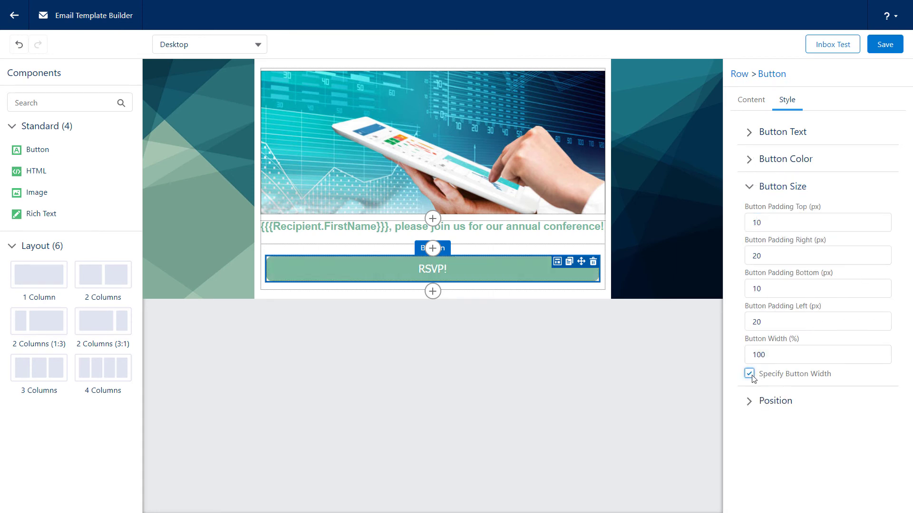
double_click(760, 354)
text(70)
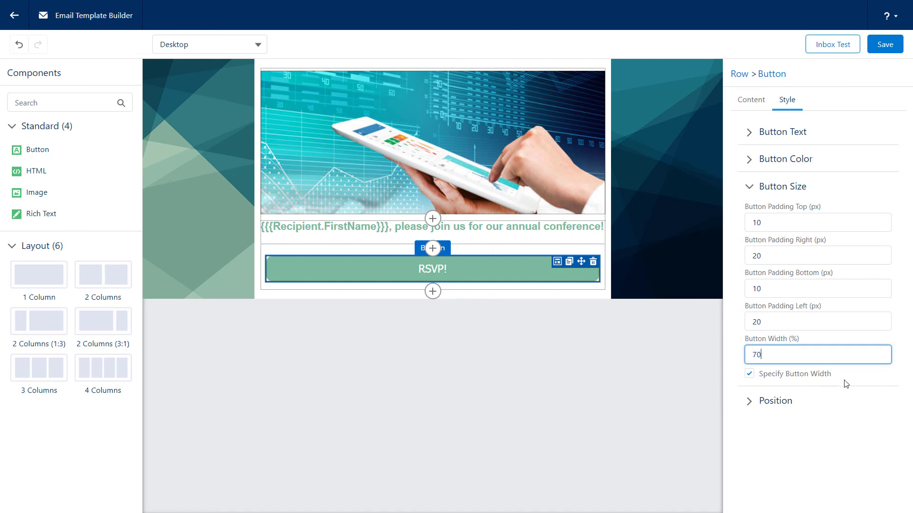
click(845, 386)
click(775, 401)
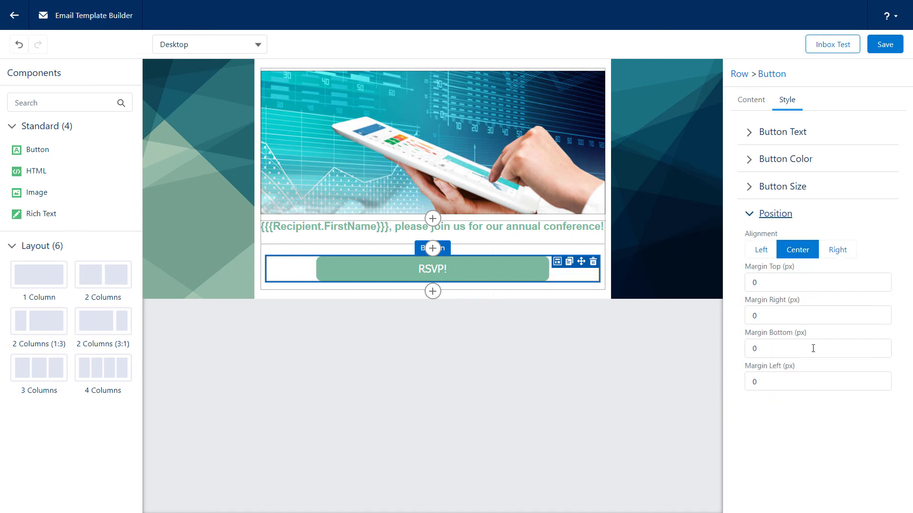
click(824, 283)
text(10)
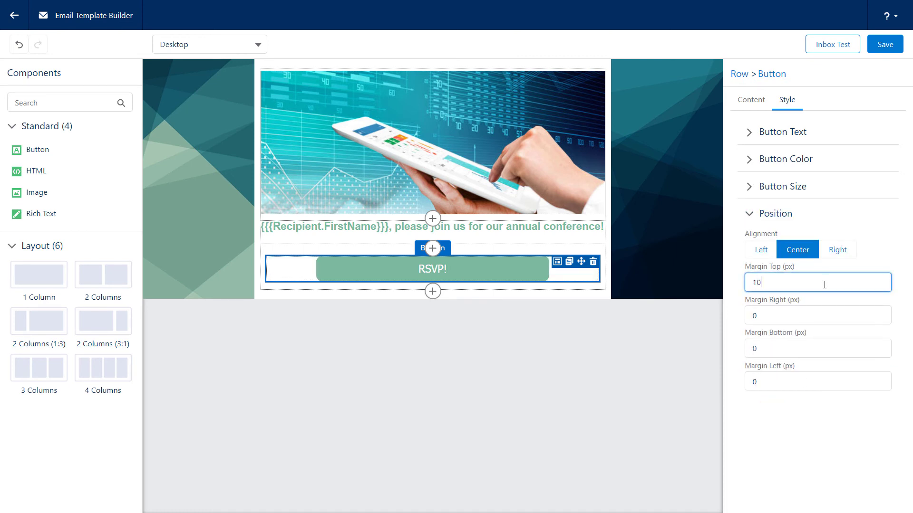
click(831, 303)
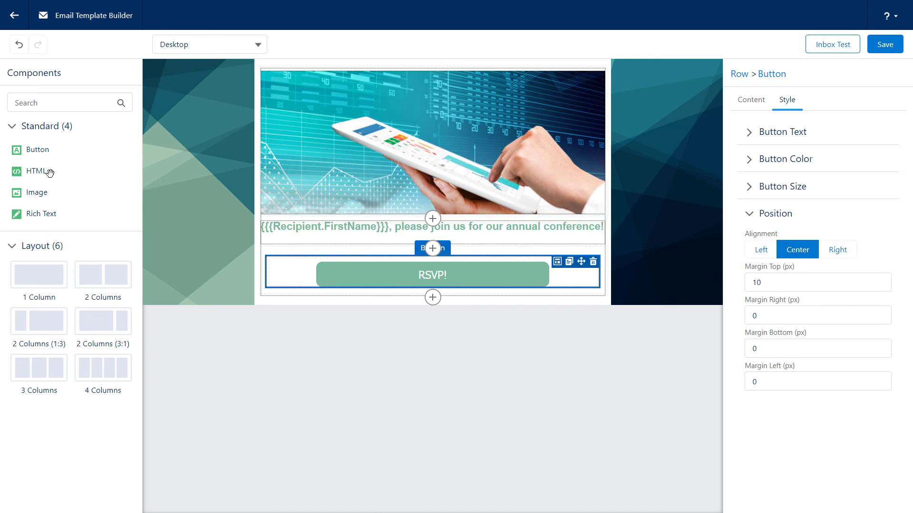
- Add an HTML block below RSVP! and paste in the DATE & TIME and ADDRESS code
drag(30, 172, 307, 299)
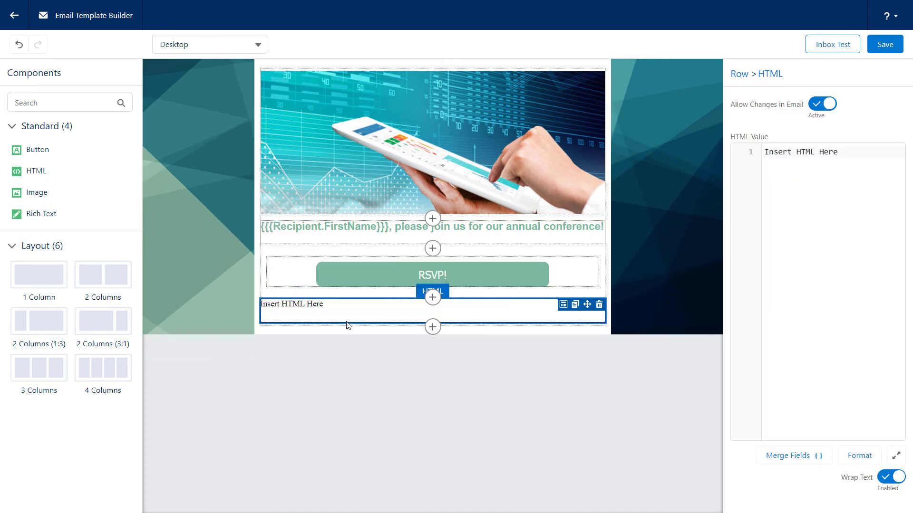
click(896, 455)
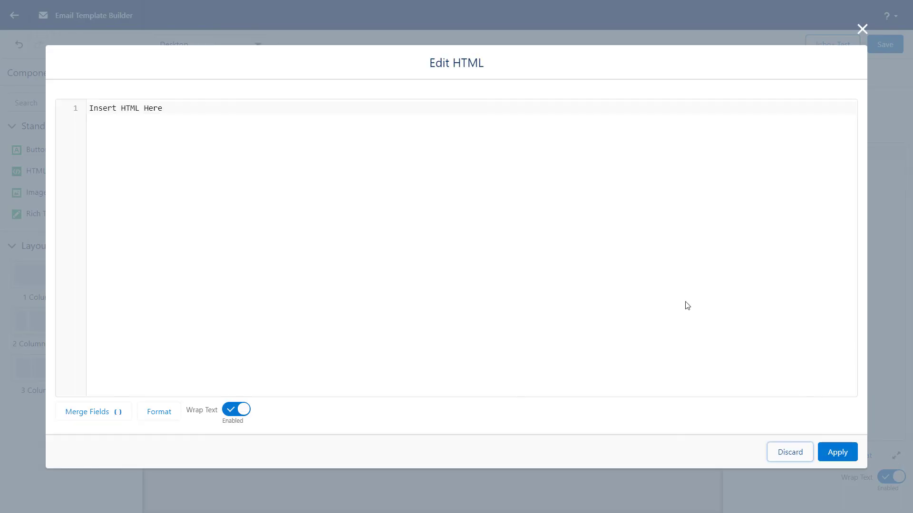
key(ctrl+a)
key(ctrl+v)
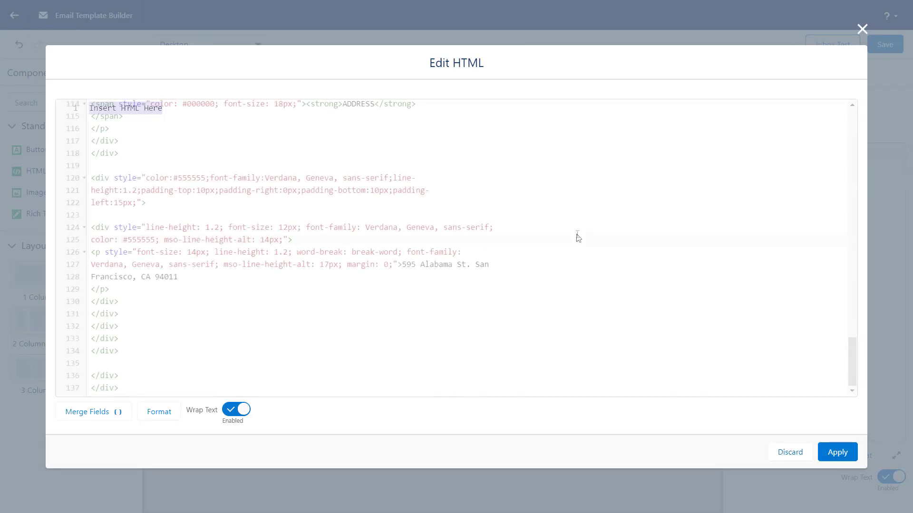
click(837, 452)
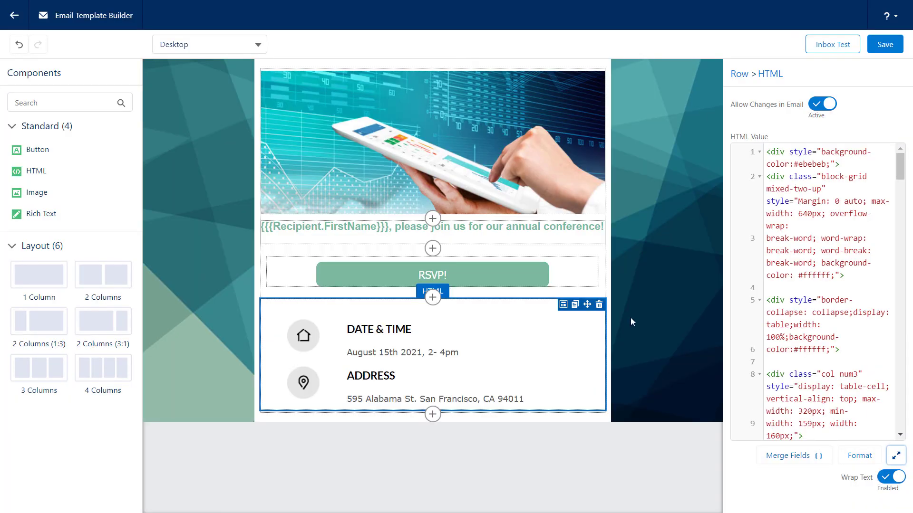
- Preview the Annual Conference email in Phone layout, then save the template
click(254, 46)
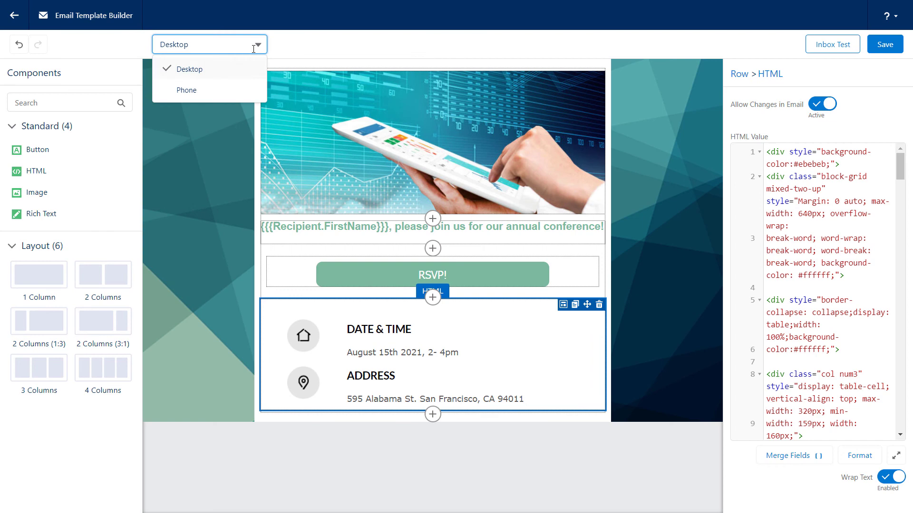
click(252, 90)
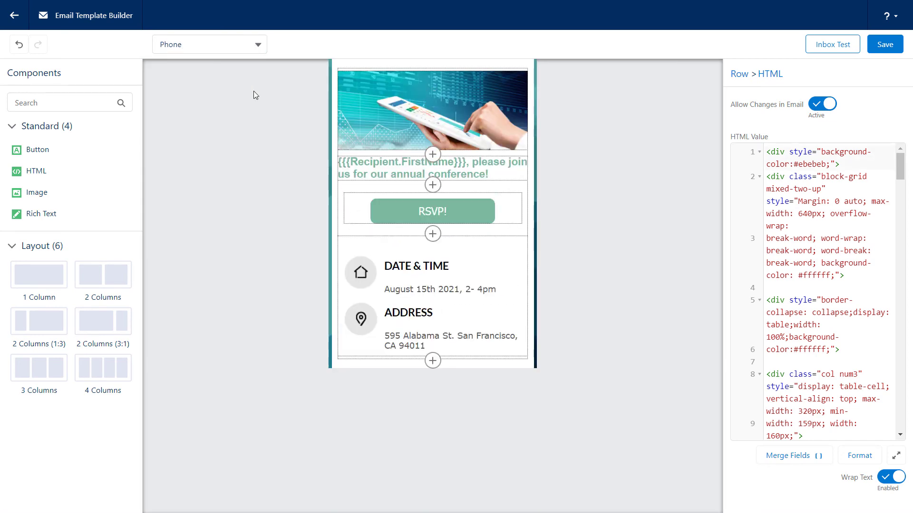
click(885, 44)
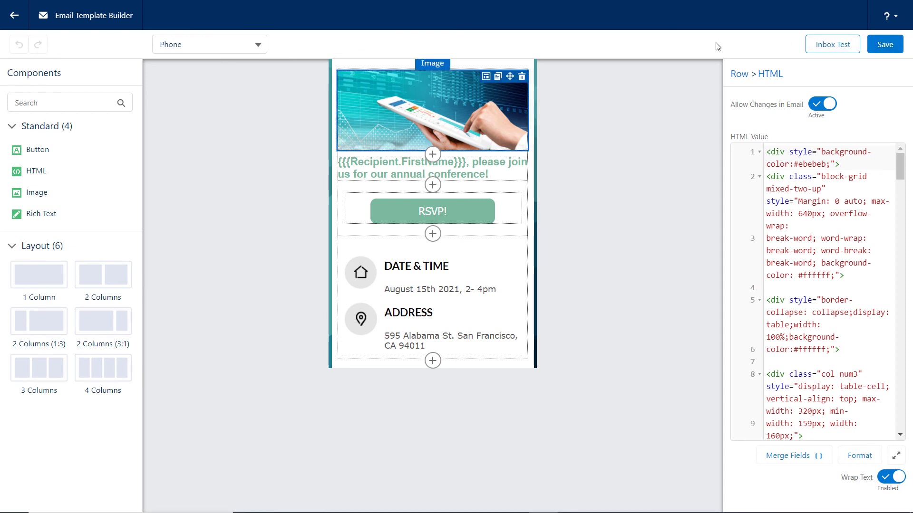
- Exit the builder via the Back arrow to the Annual Conference template record
click(14, 15)
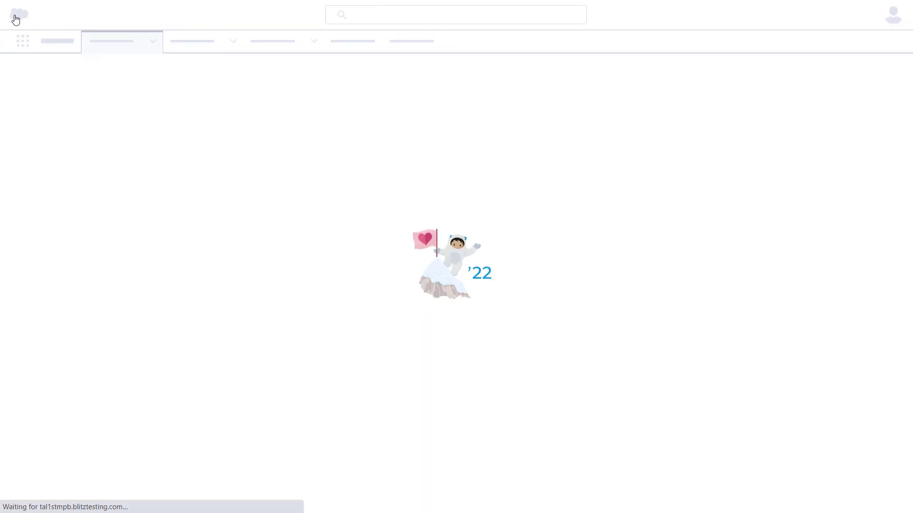